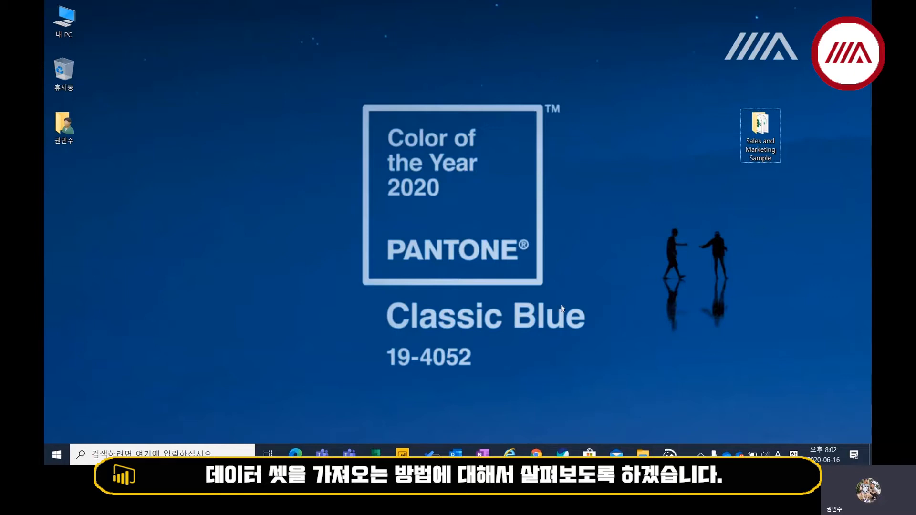
Open the linked Power BI Desktop data source article from the OneNote note "3강 - 데이터 연결" and show it full screen
left_click(482, 454)
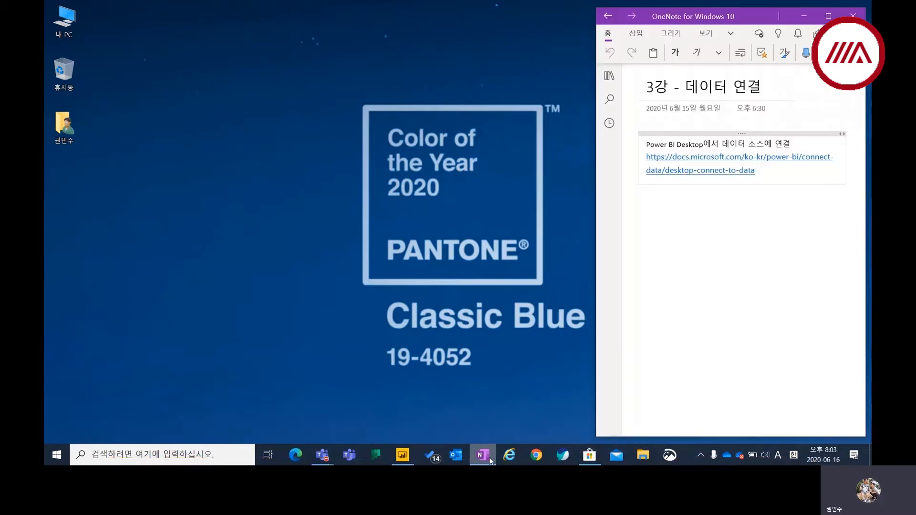
left_click(709, 162)
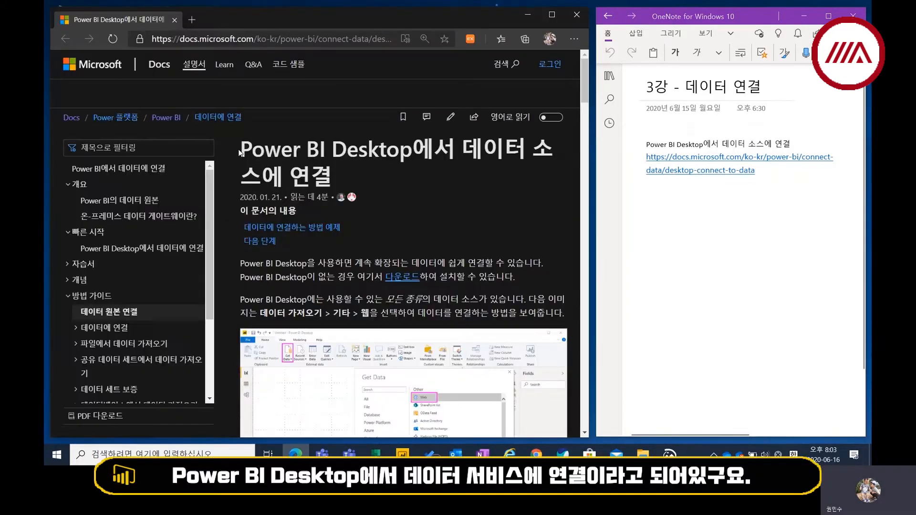
left_click_drag(241, 143, 380, 169)
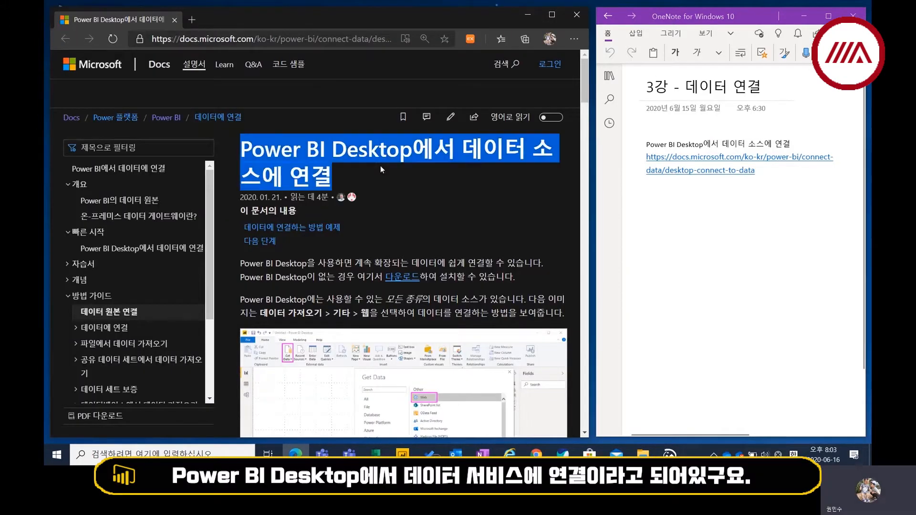
left_click(411, 185)
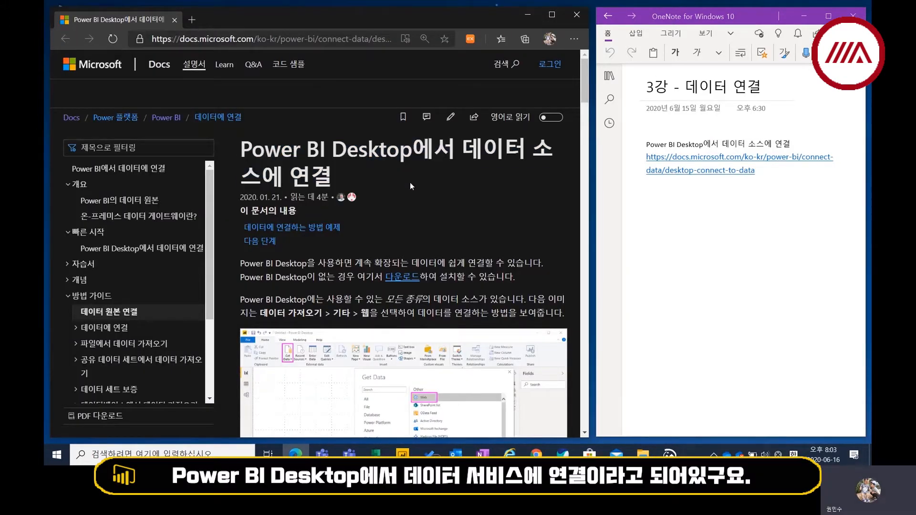
key("F11")
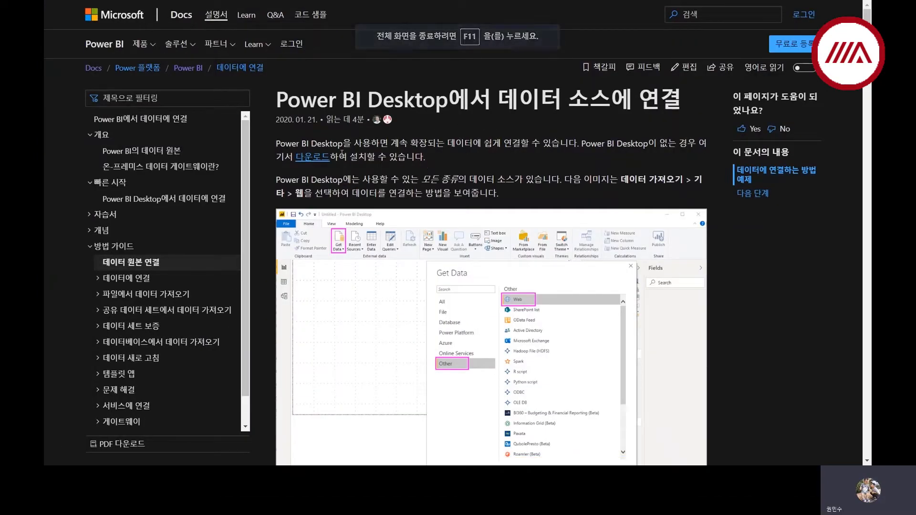
Read through the article on connecting to data, examining the Get Data, From Web, Navigator, Power Query Editor and Close & Apply examples, and return to its beginning
scroll(414, 183, "down", 3)
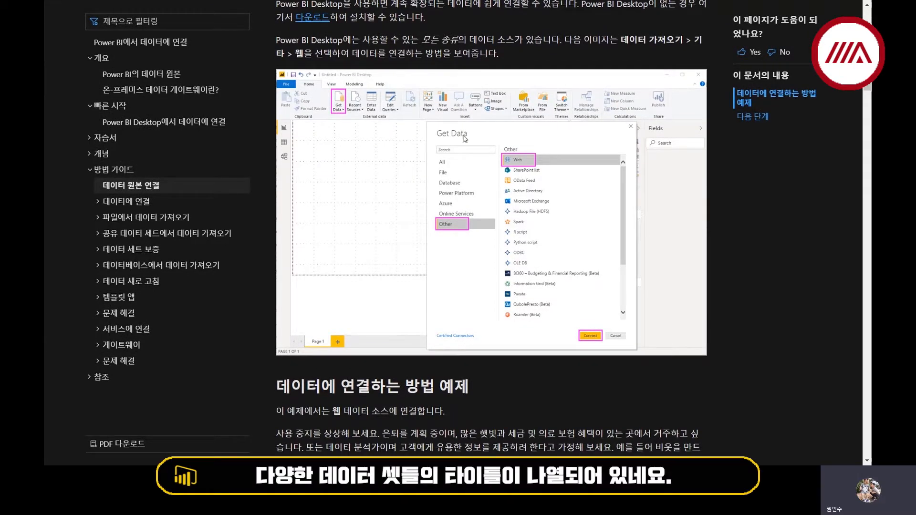
scroll(529, 220, "down", 2)
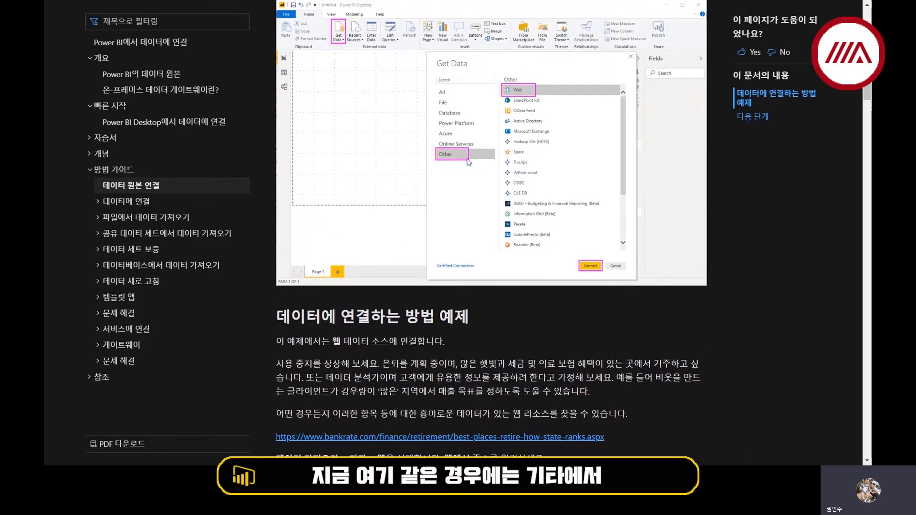
scroll(530, 262, "down", 6)
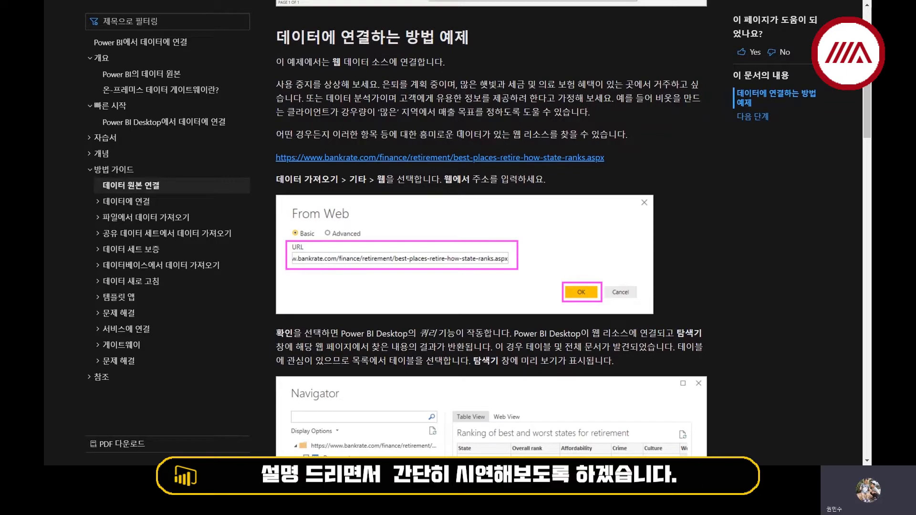
scroll(477, 143, "down", 1)
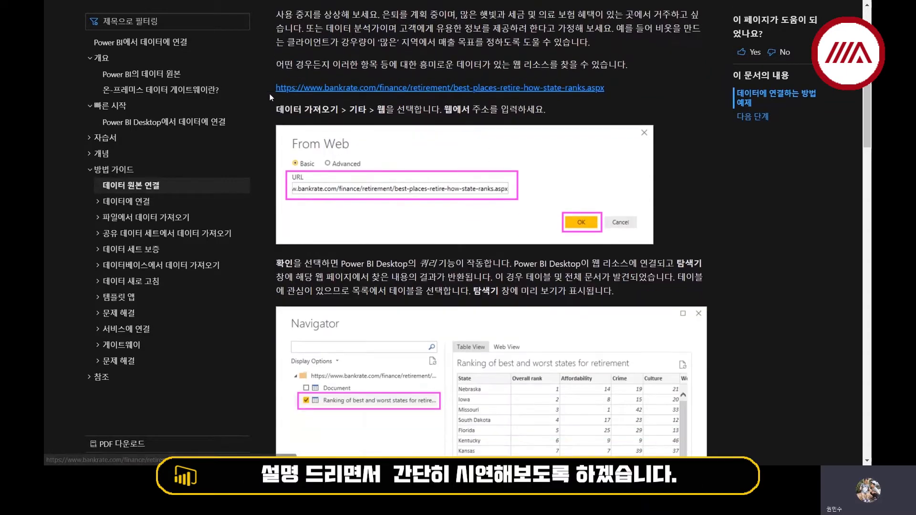
scroll(479, 119, "down", 4)
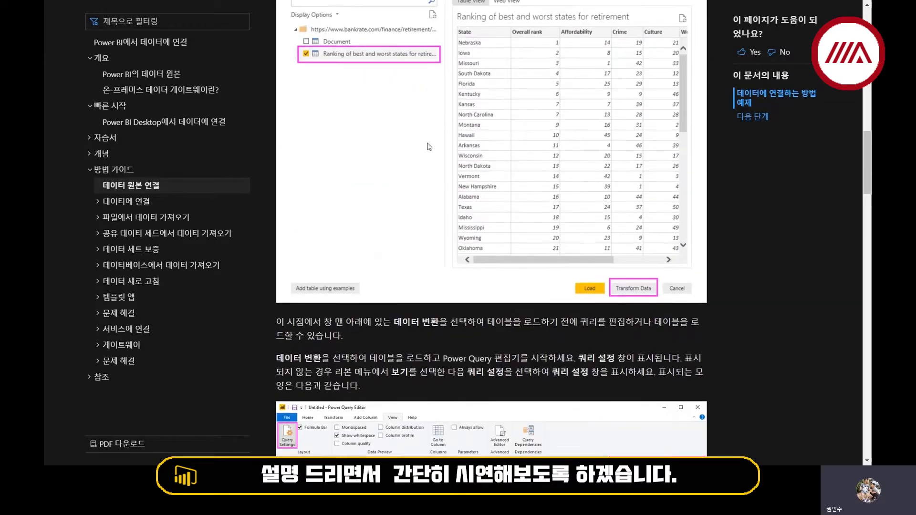
scroll(429, 146, "down", 1)
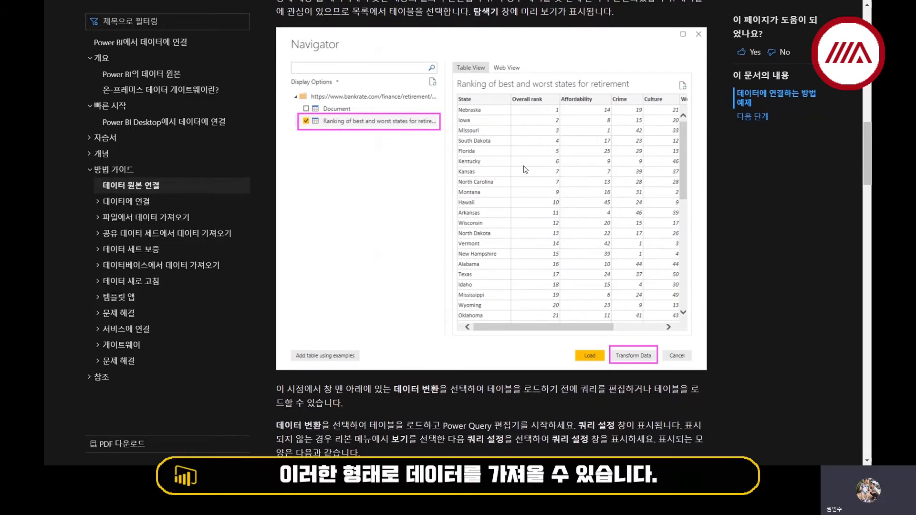
scroll(463, 195, "down", 1)
scroll(462, 195, "down", 4)
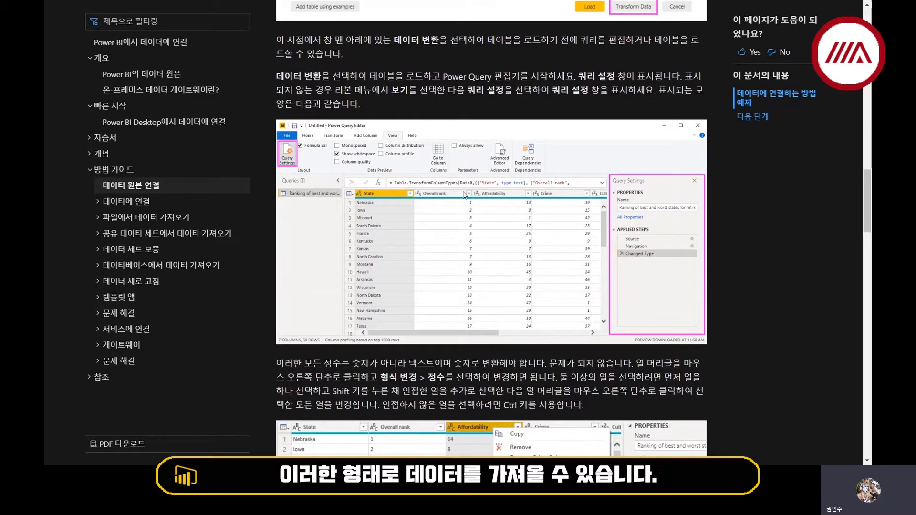
scroll(465, 195, "down", 1)
scroll(343, 119, "up", 1)
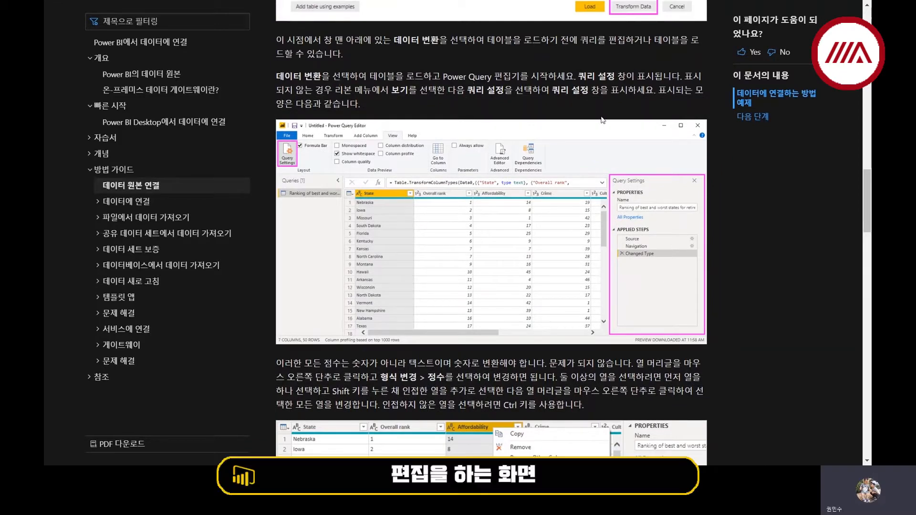
scroll(544, 221, "down", 5)
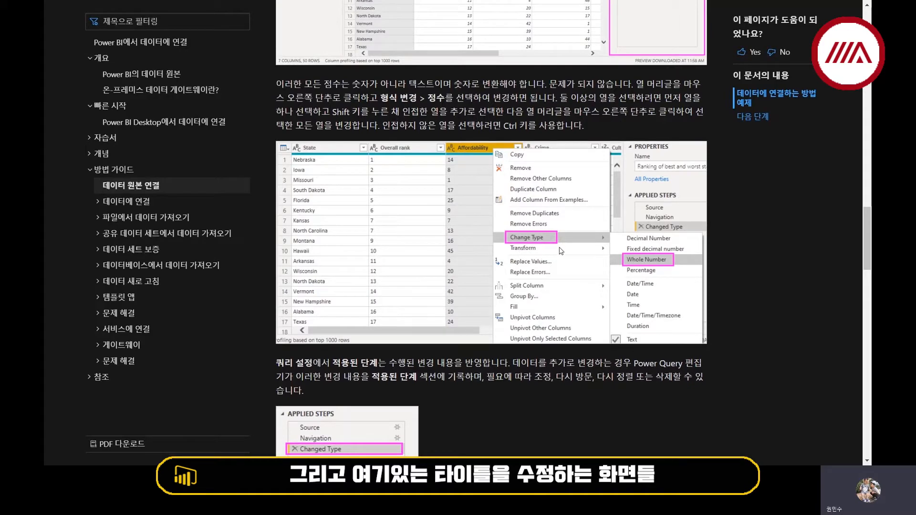
scroll(632, 254, "down", 5)
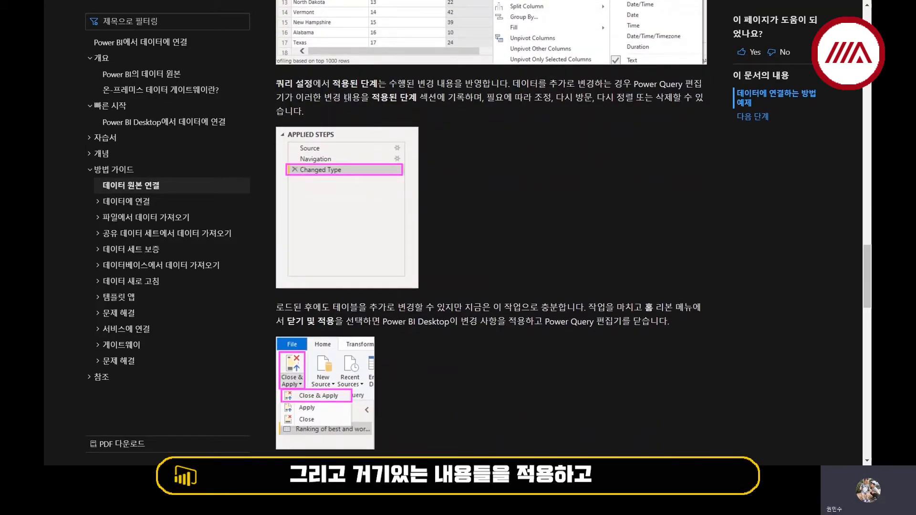
scroll(392, 135, "down", 3)
scroll(392, 136, "up", 2)
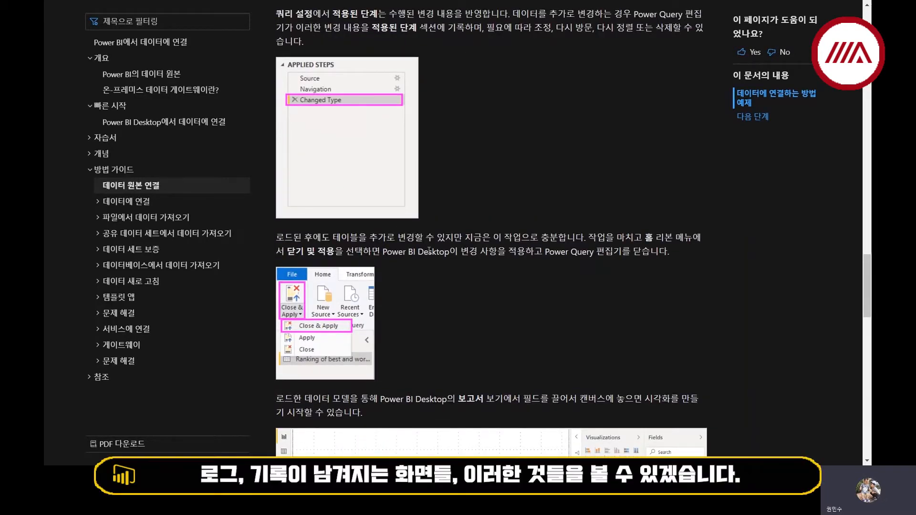
scroll(429, 250, "down", 6)
scroll(428, 250, "down", 9)
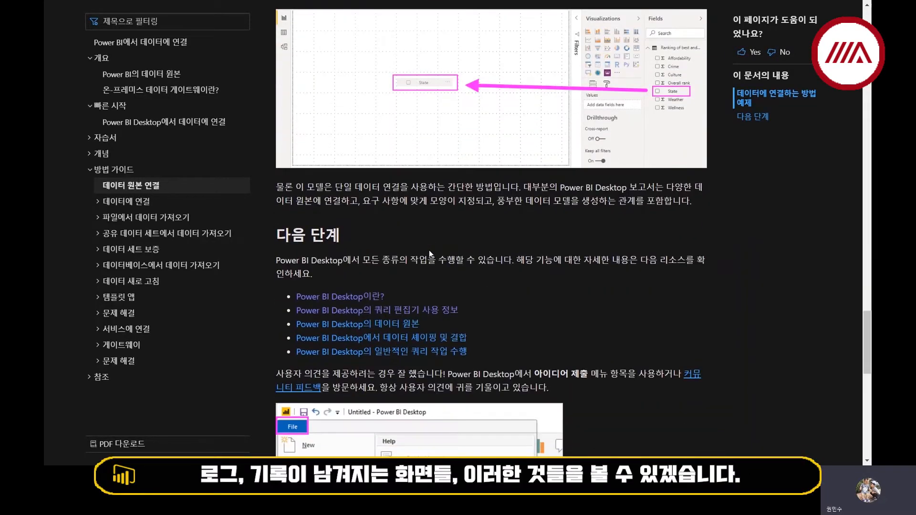
scroll(431, 253, "up", 20)
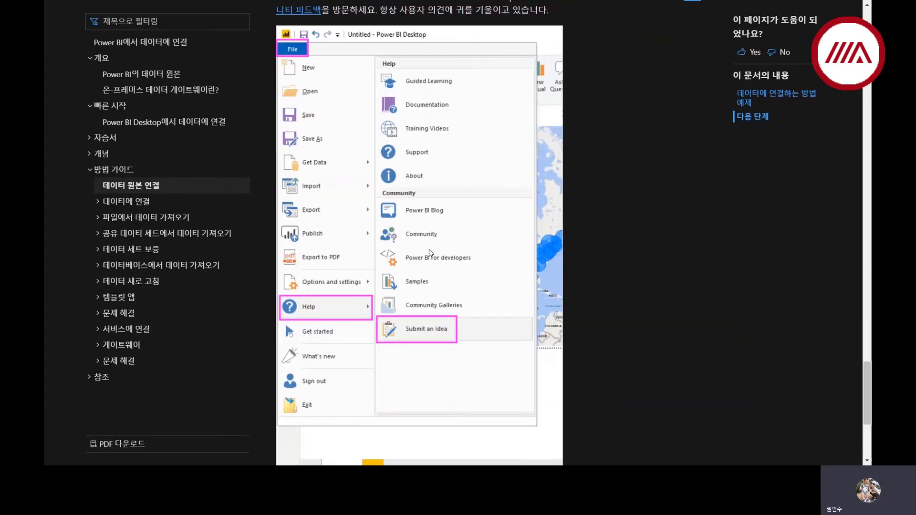
scroll(431, 256, "up", 4)
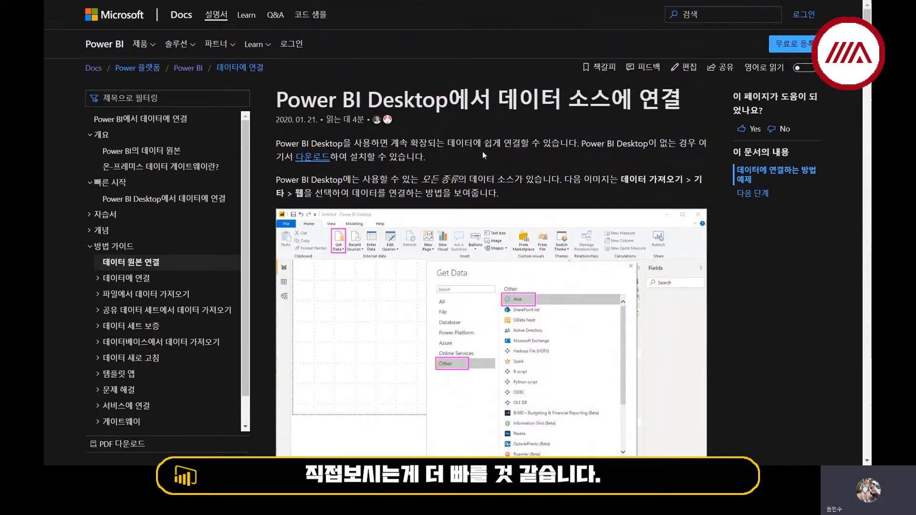
Leave the full-screen article, minimize the browser and switch to the blank report in Power BI Desktop
key("F11")
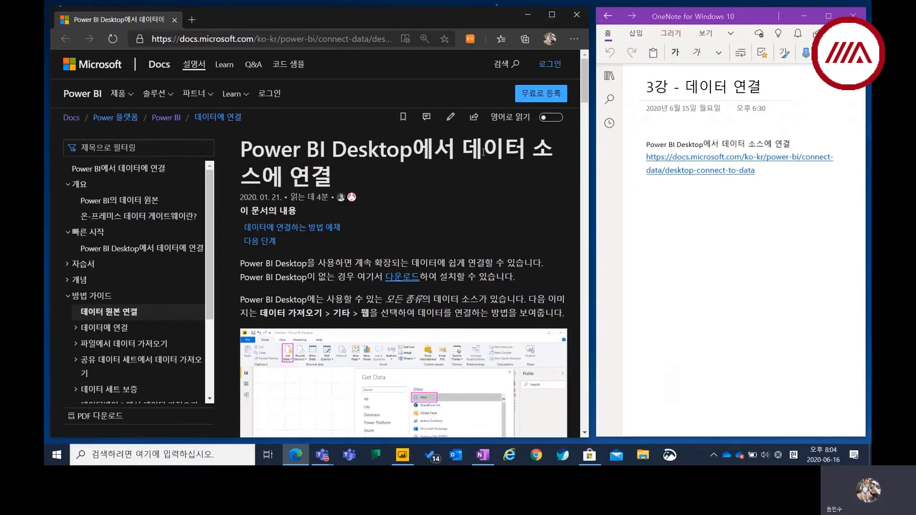
left_click(528, 14)
left_click(402, 453)
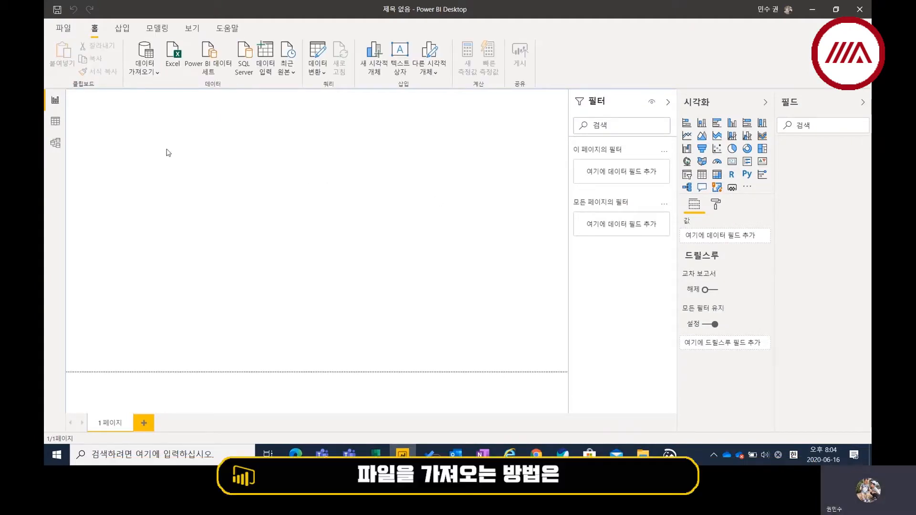
Review the file-level import (가져오기) and Get Data (데이터 가져오기) options, including the full connector list, and close the list
left_click(65, 28)
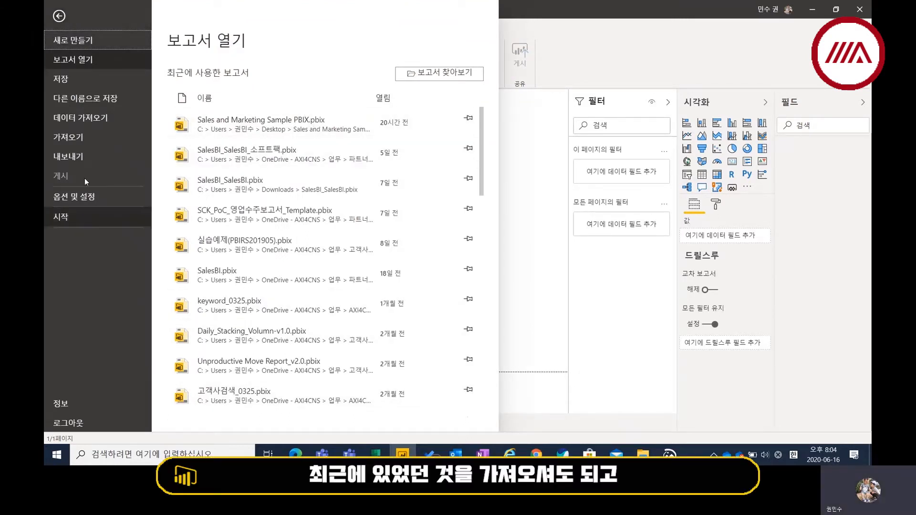
left_click(81, 137)
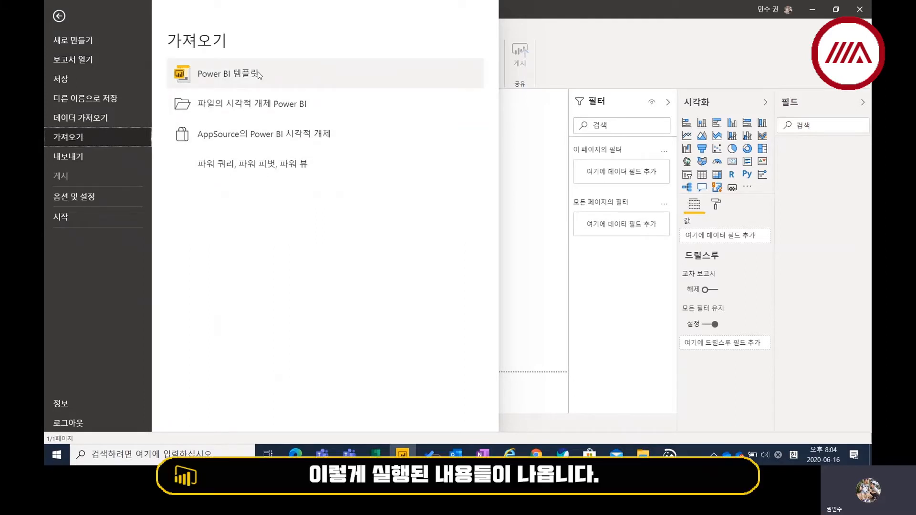
left_click(86, 121)
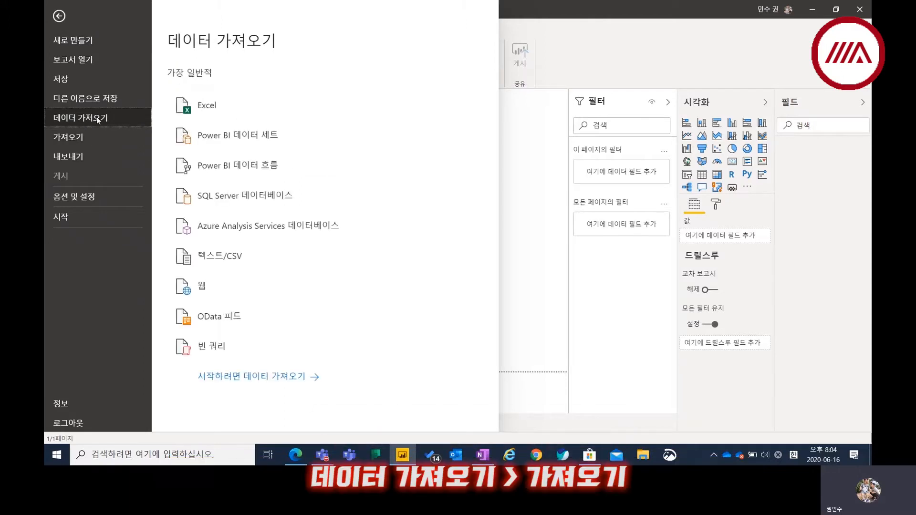
left_click(249, 382)
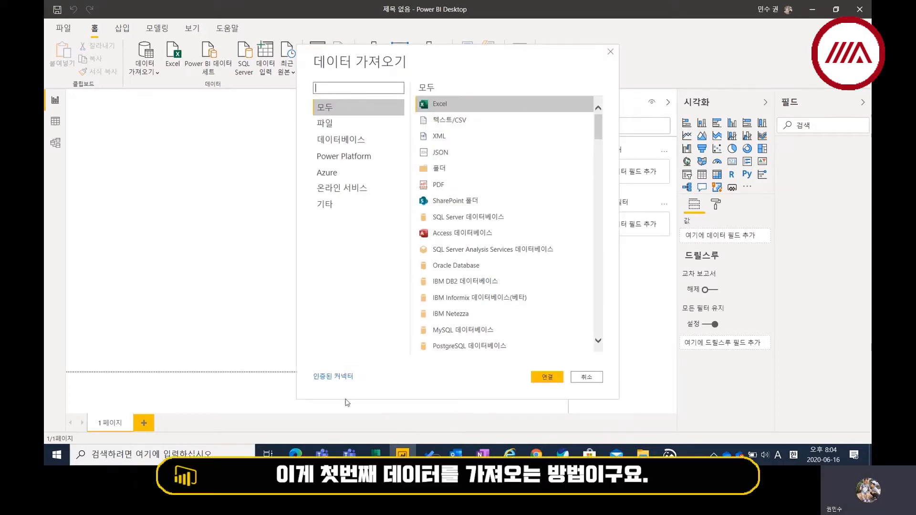
left_click(610, 53)
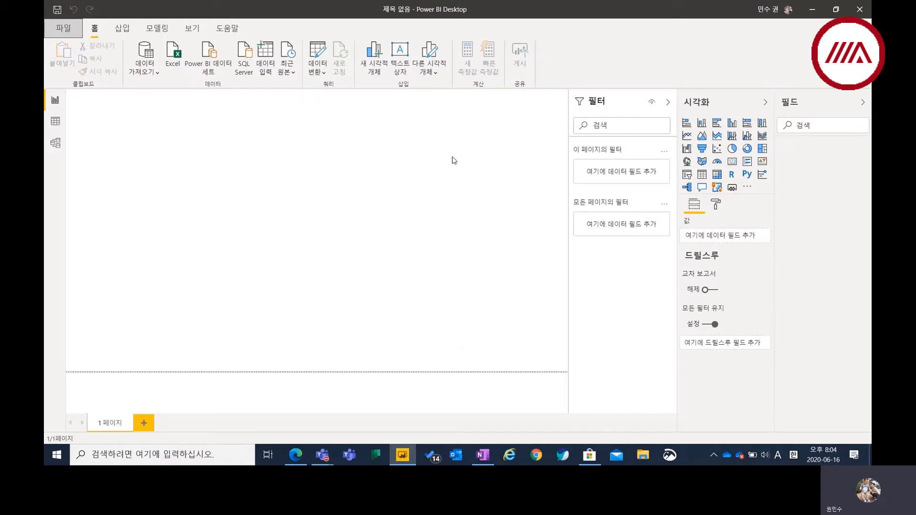
Open the full Get Data (데이터 가져오기) connector list from the common data sources and show the File (파일) category
left_click(157, 76)
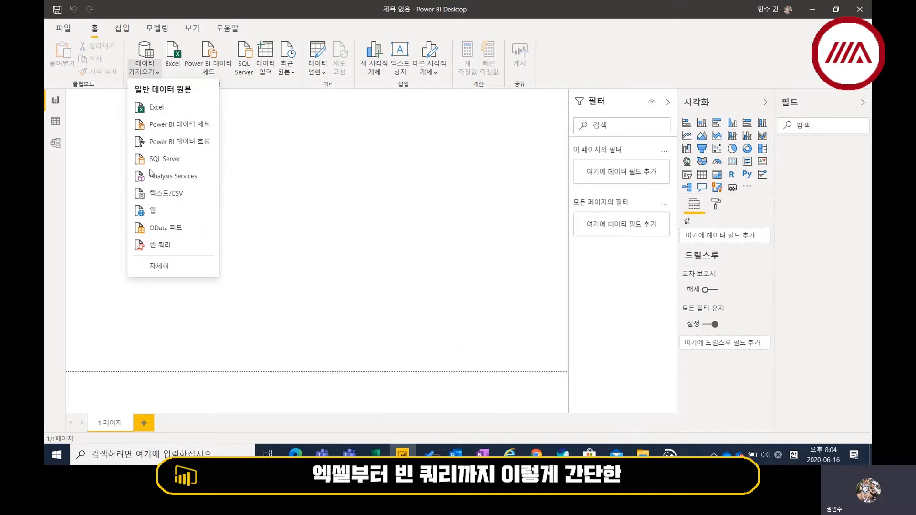
left_click(163, 266)
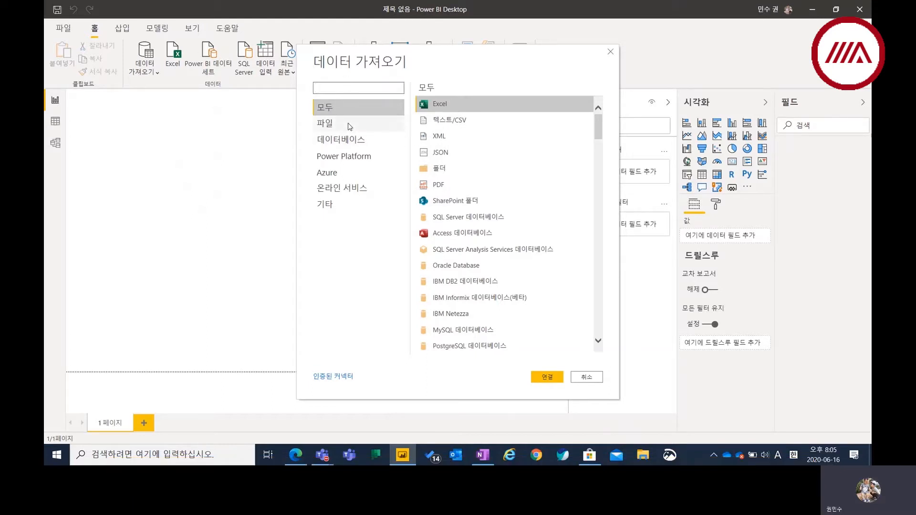
left_click_drag(597, 128, 623, 125)
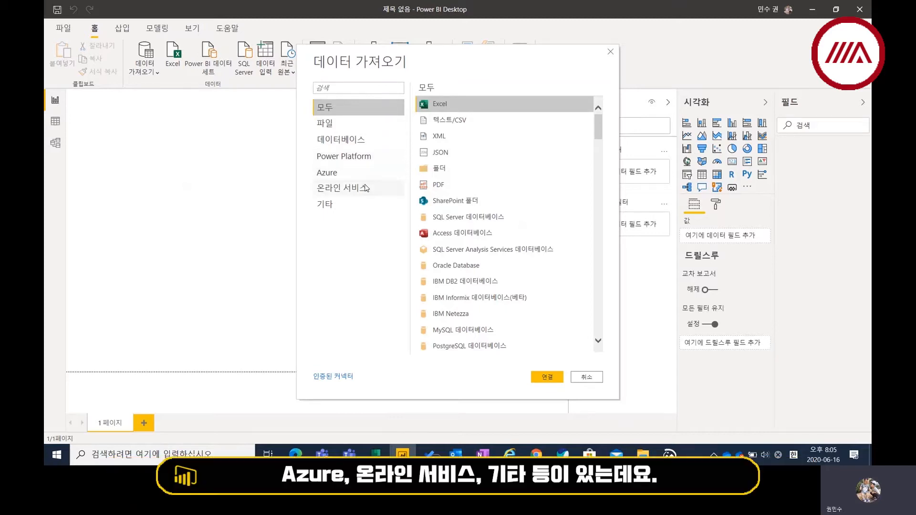
left_click(328, 128)
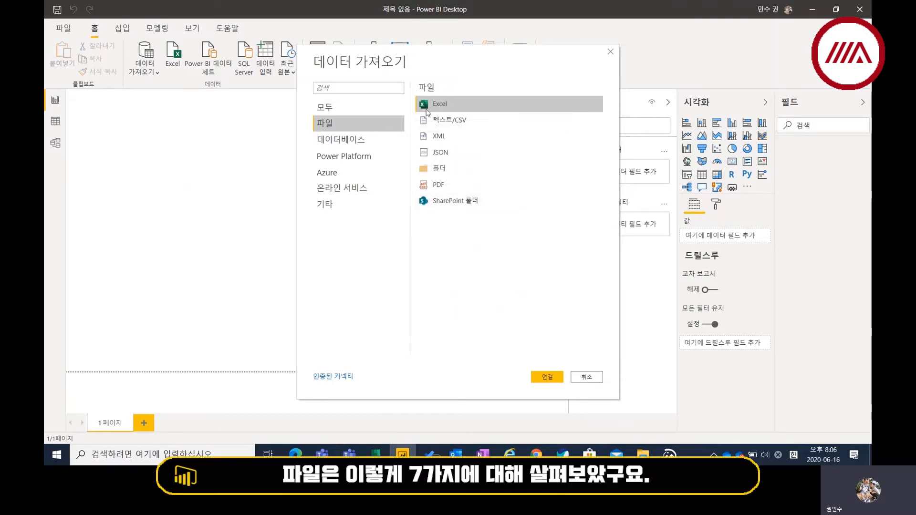
Examine the whole Database (데이터베이스) connector list and show the Power Platform category
left_click(348, 144)
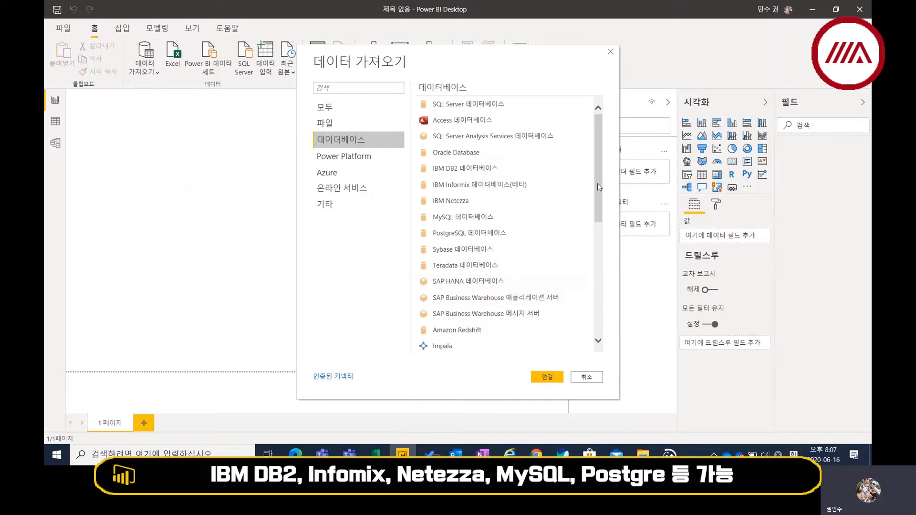
left_click_drag(597, 186, 596, 241)
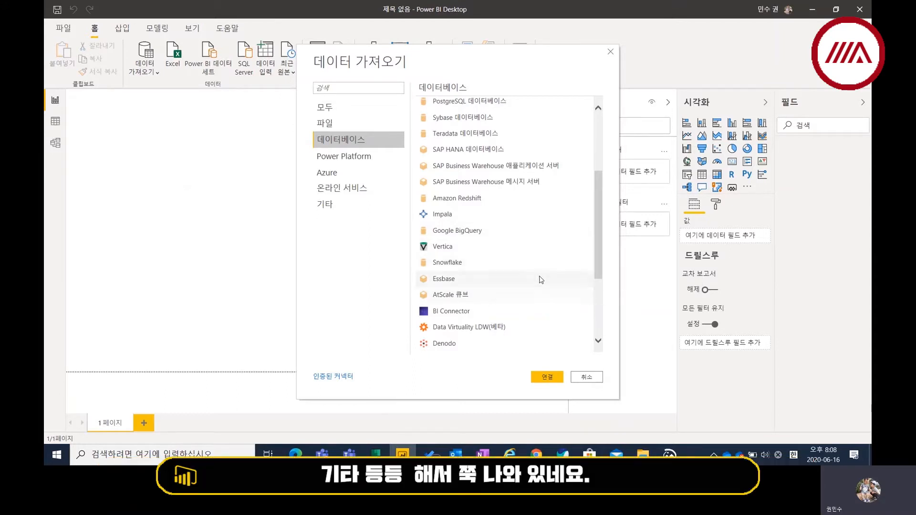
left_click_drag(597, 253, 597, 312)
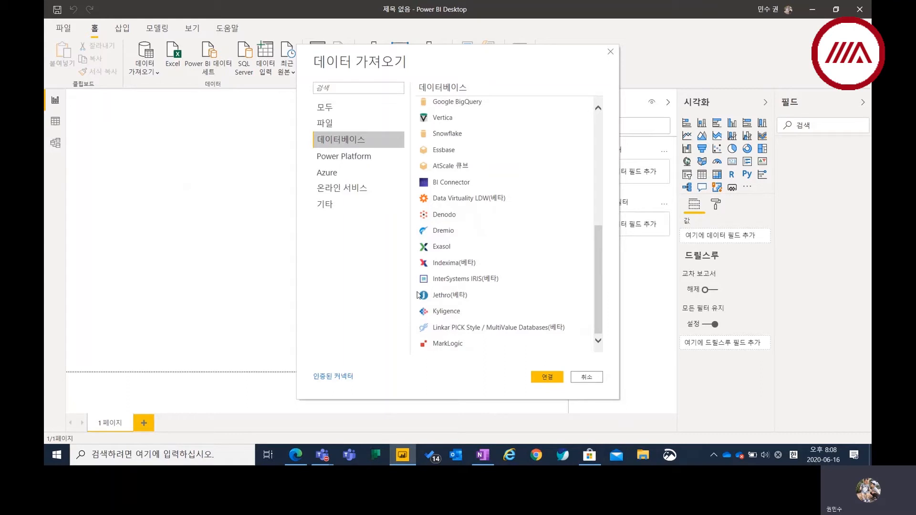
left_click_drag(598, 288, 617, 325)
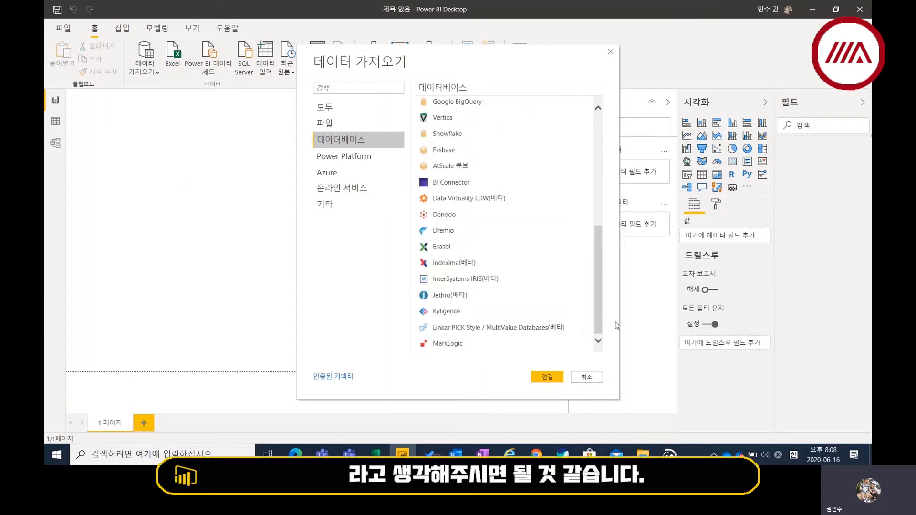
left_click(358, 162)
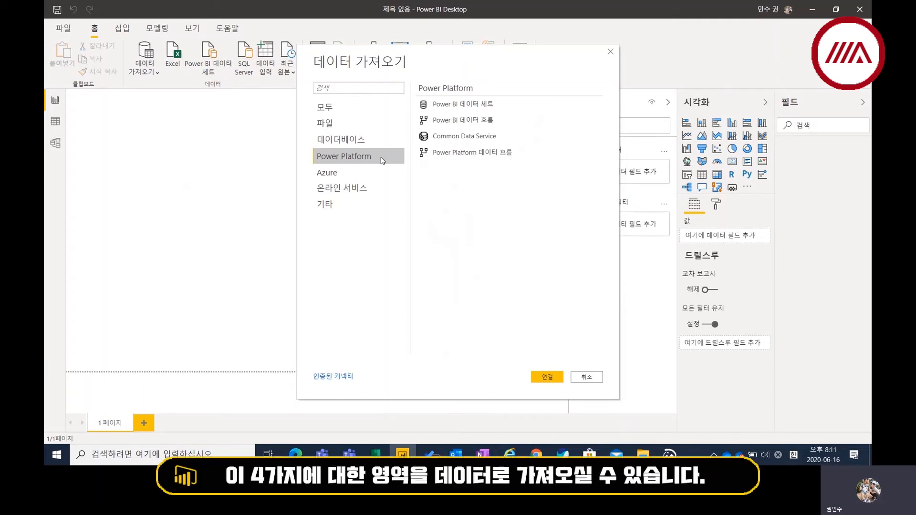
Review the Azure connectors and the whole Online Services (온라인 서비스) connector list down to its end
left_click(343, 179)
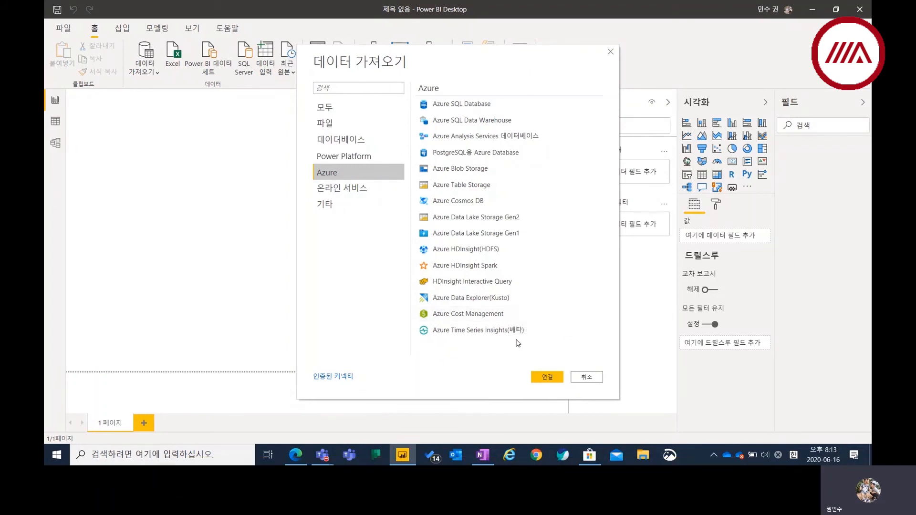
left_click(361, 188)
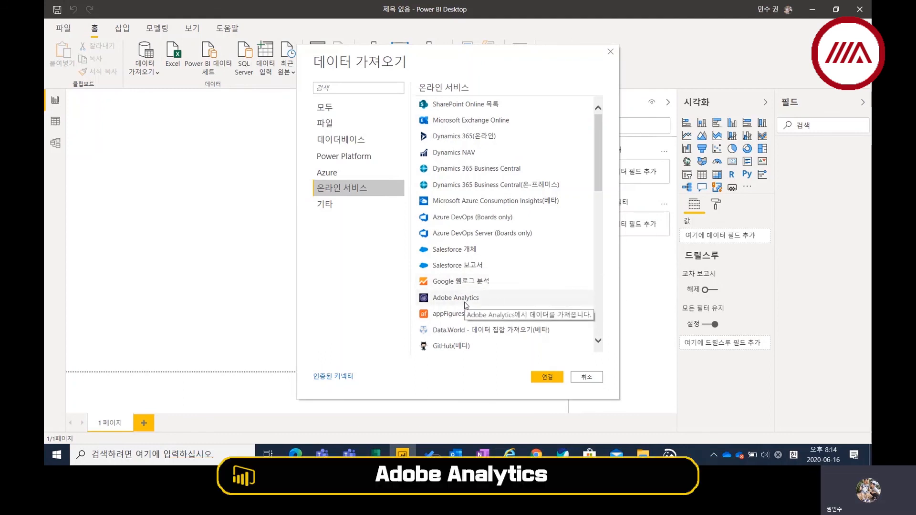
left_click_drag(599, 180, 588, 250)
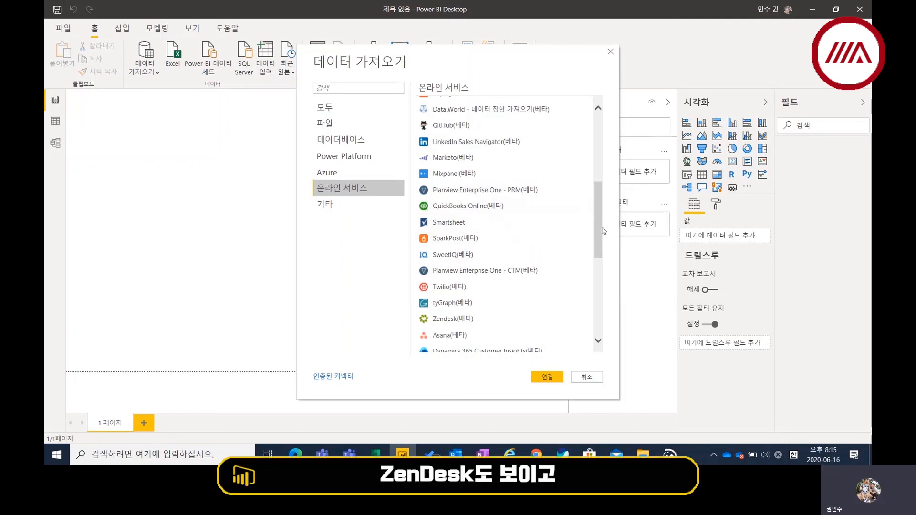
left_click_drag(597, 227, 587, 272)
scroll(587, 272, "down", 3)
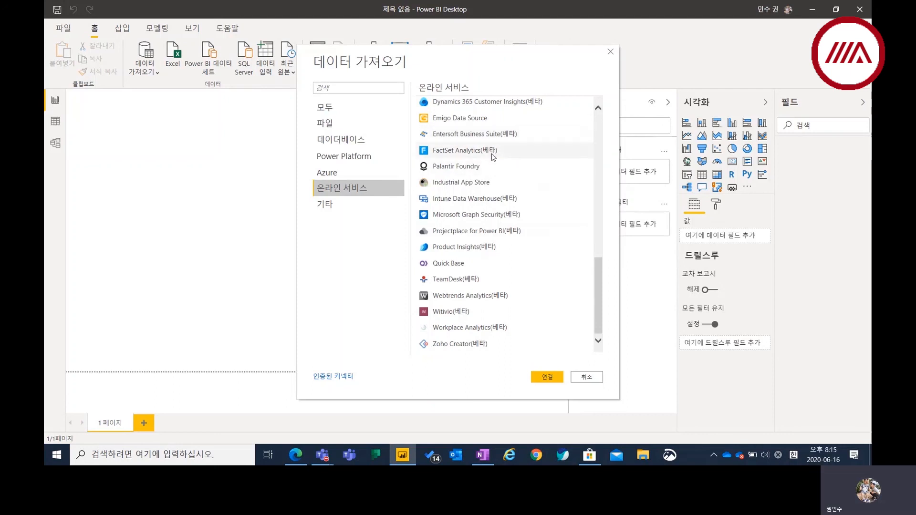
Show the Other (기타) category and look through its connectors, returning to the start of the list
left_click(325, 208)
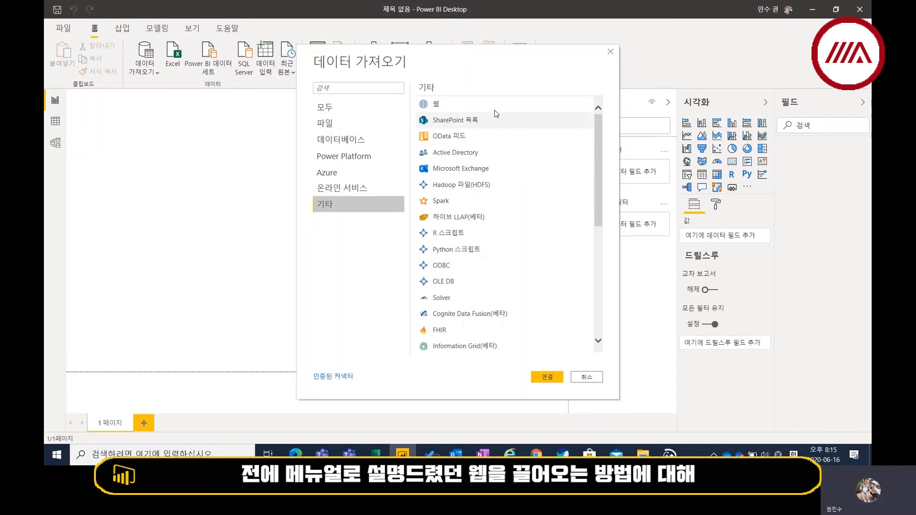
scroll(498, 157, "down", 5)
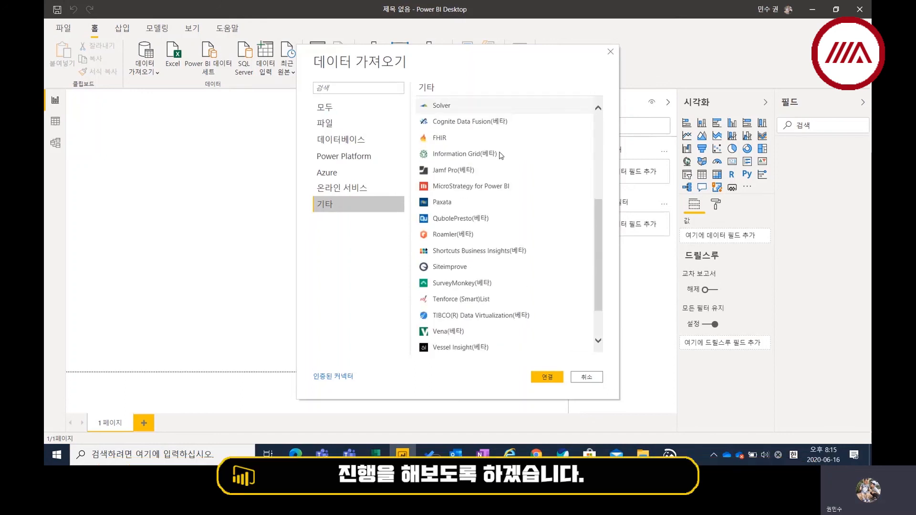
scroll(500, 161, "up", 5)
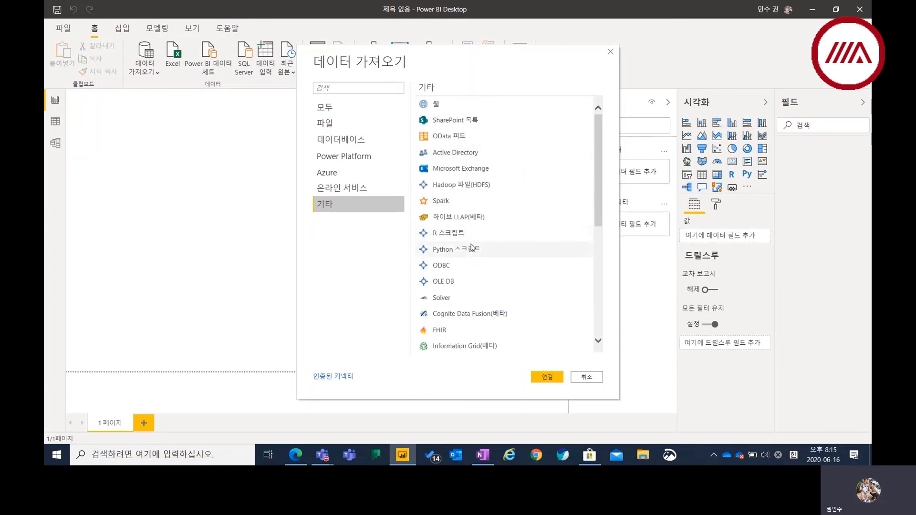